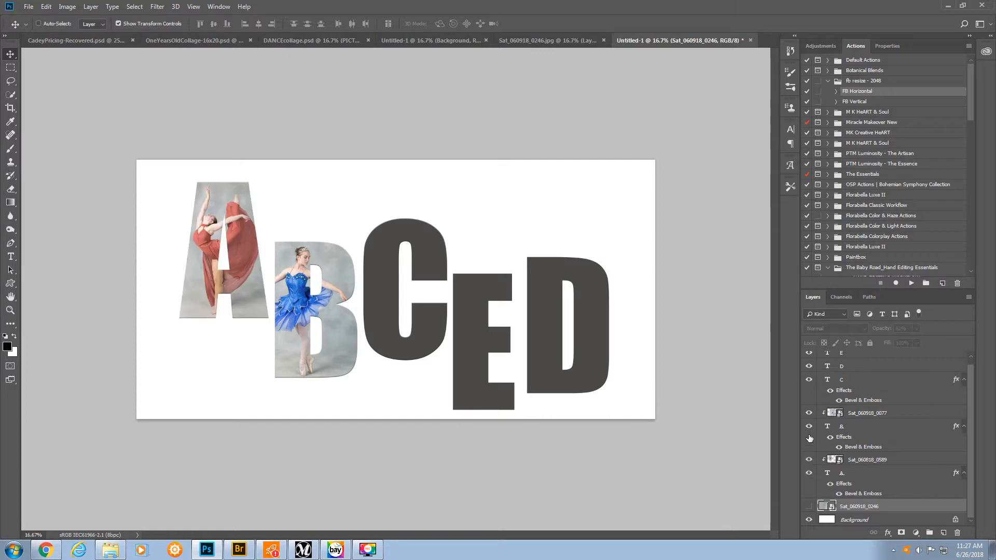
Hide all the existing letter text layers and their clipped photos, leaving only the white background visible
click(809, 424)
click(809, 380)
click(809, 367)
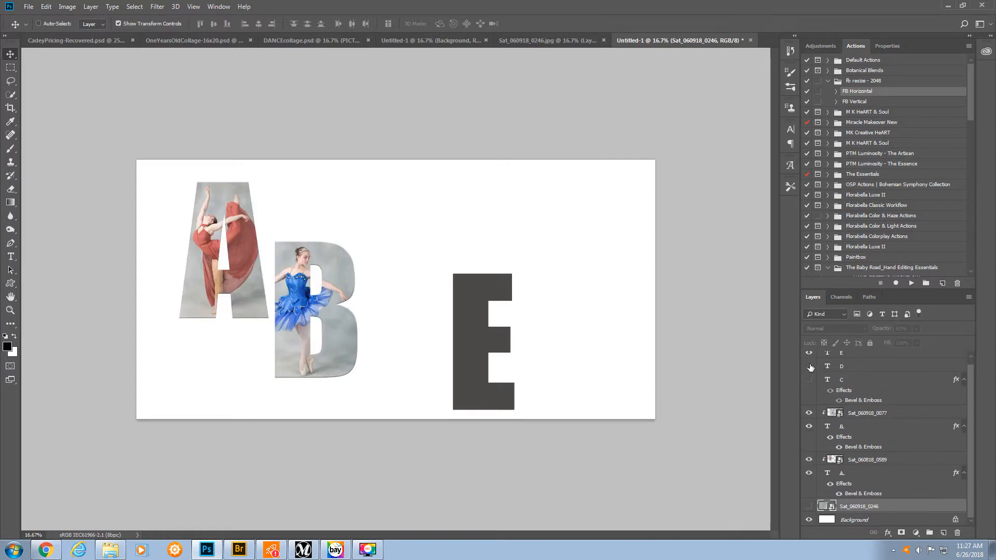
click(809, 355)
click(808, 459)
click(809, 473)
click(808, 426)
click(808, 423)
click(809, 413)
click(808, 426)
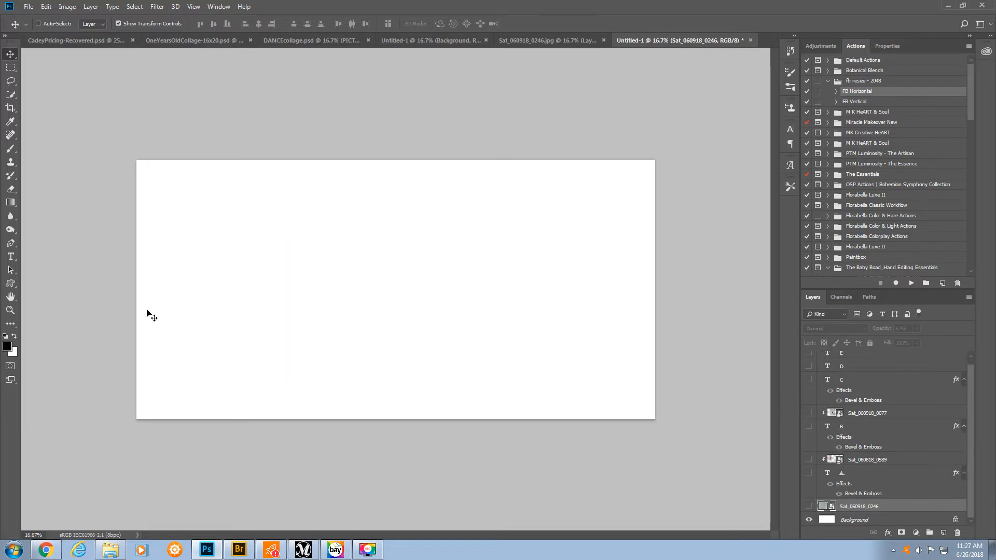
Add the letter A as its own text layer in Impact Regular at 300 pt in the canvas's upper-left area
click(11, 256)
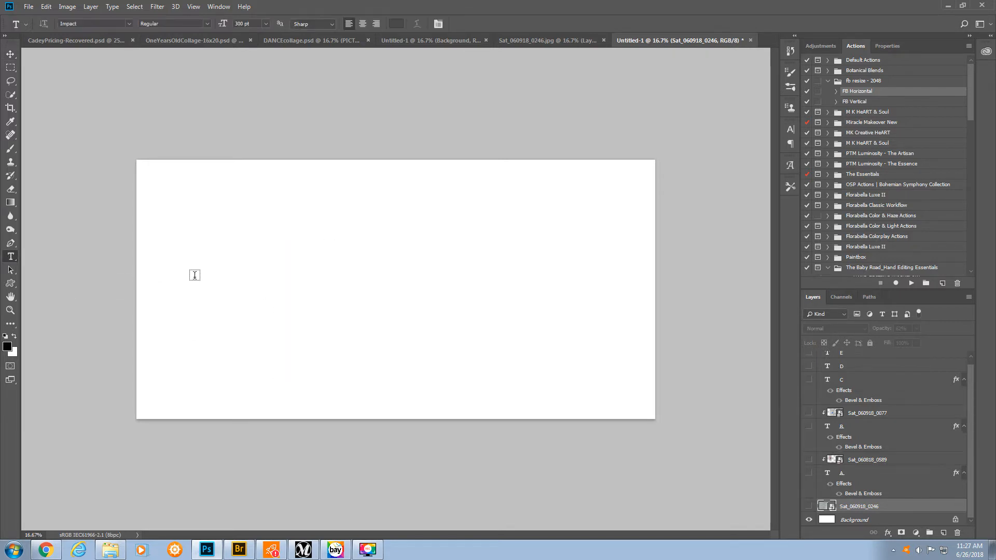
click(206, 261)
text(A)
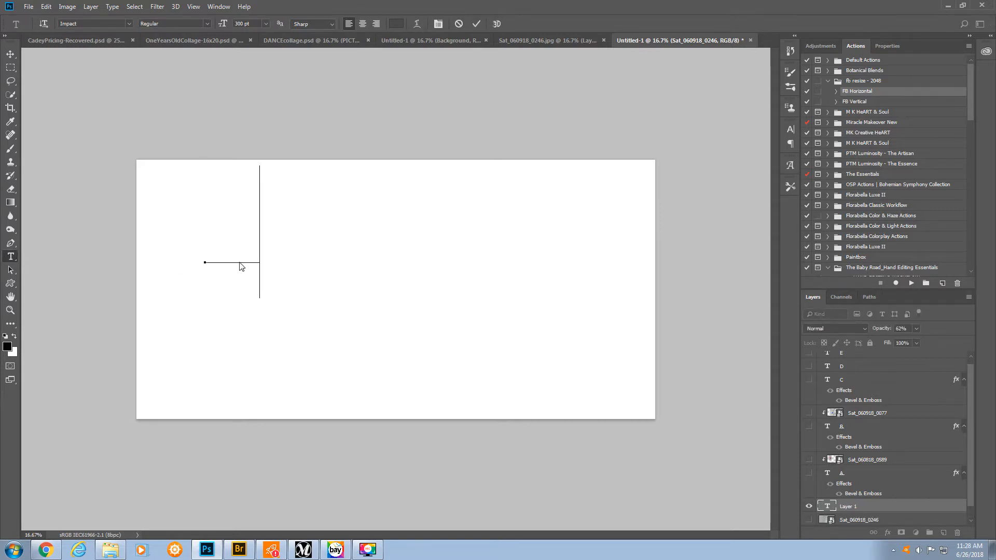
click(476, 24)
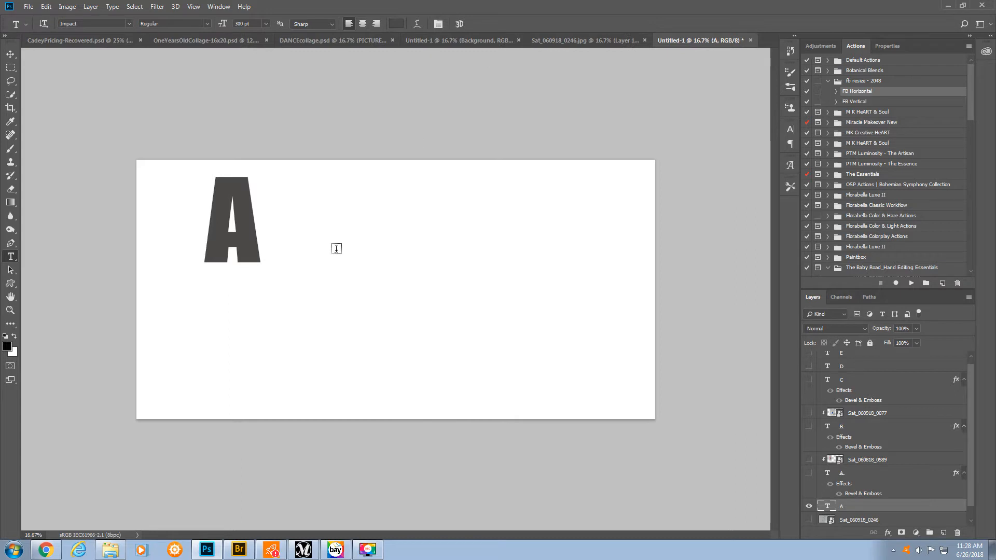
Add the letters B and C as two separate 300 pt Impact text layers, B below and right of the A, C near the upper edge
click(288, 357)
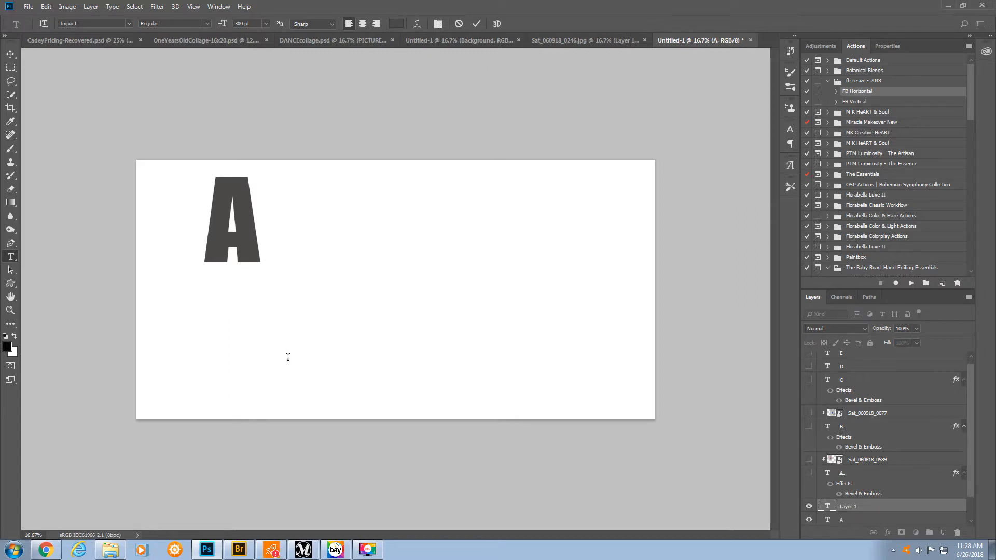
text(B)
click(476, 24)
click(469, 223)
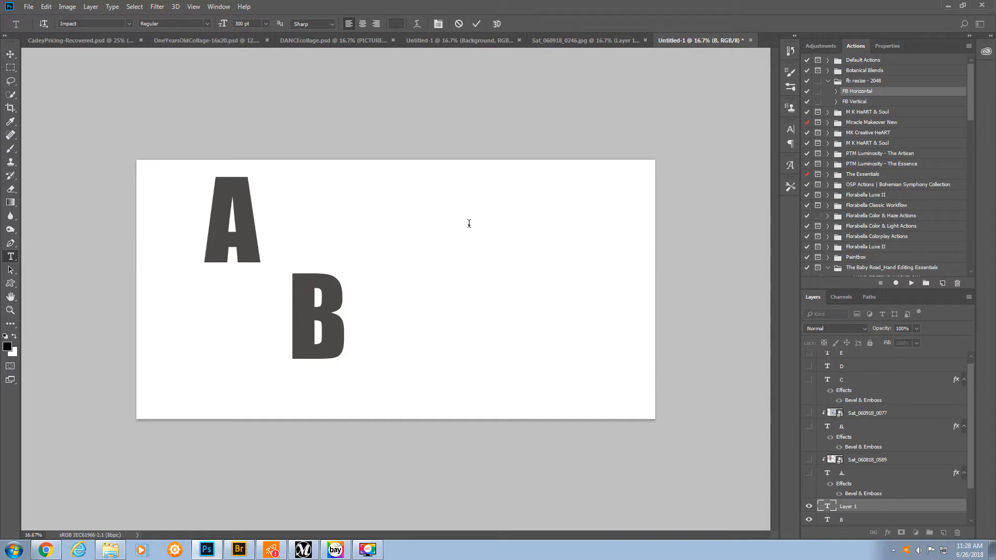
text(C)
click(476, 24)
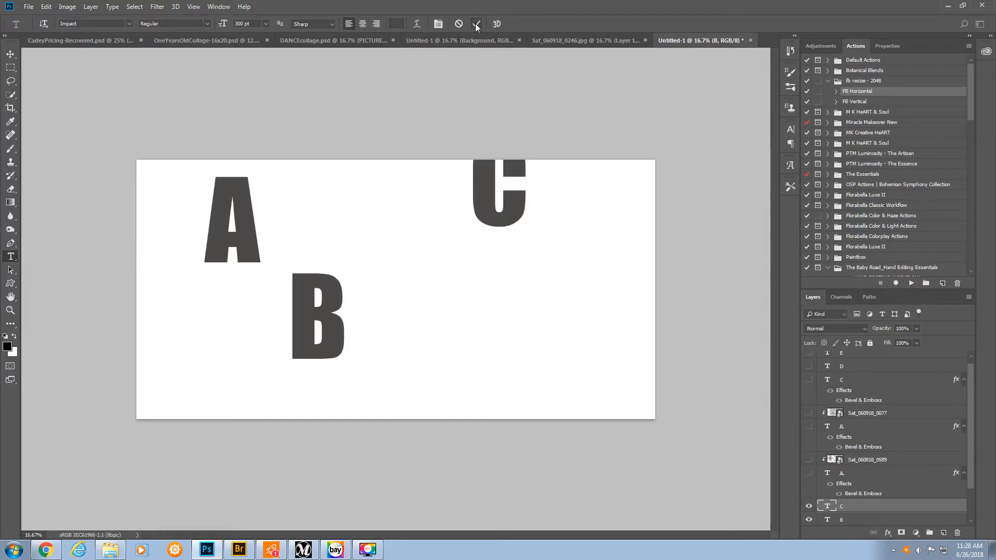
Move the A and the C close to either side of the B, forming a staggered ABC row
click(206, 241)
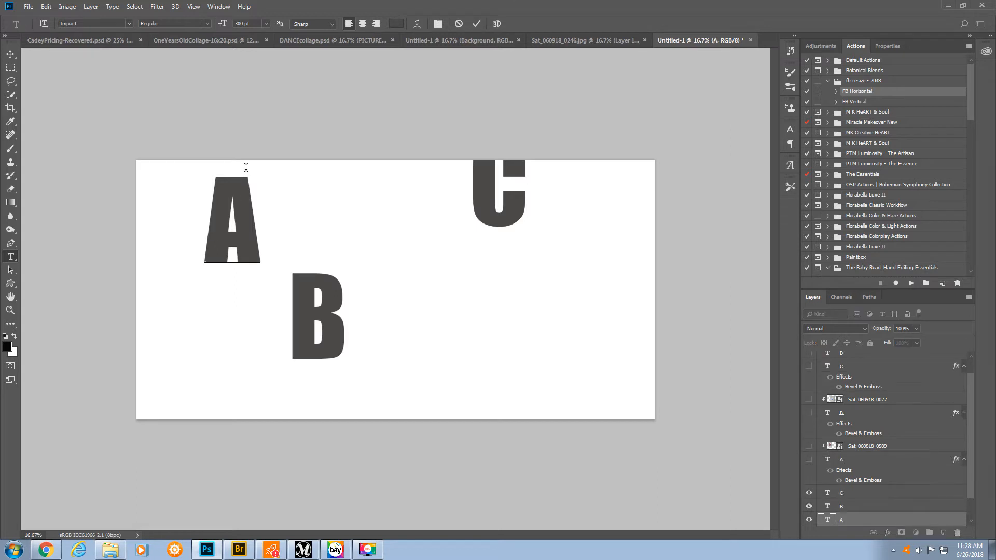
drag(251, 166, 274, 220)
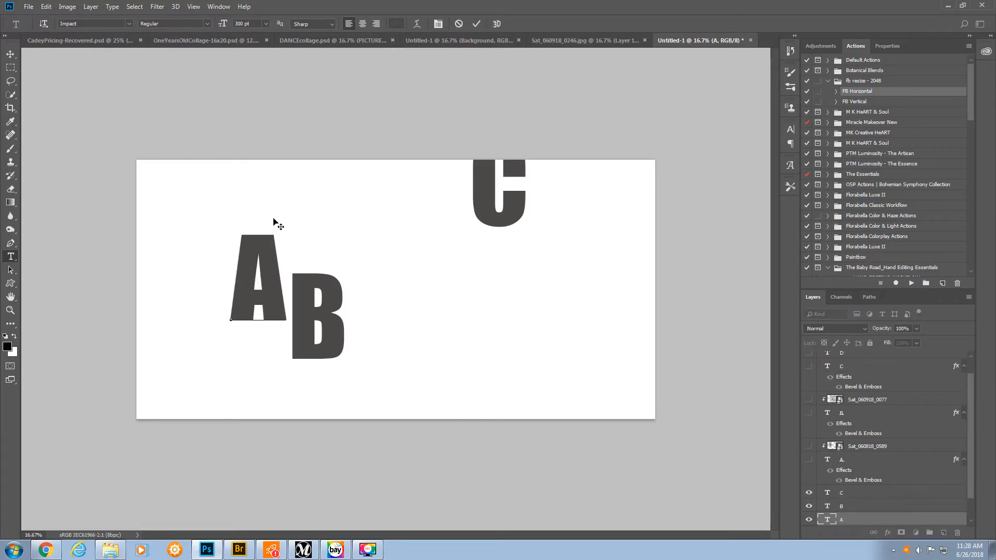
click(471, 191)
drag(502, 130, 379, 231)
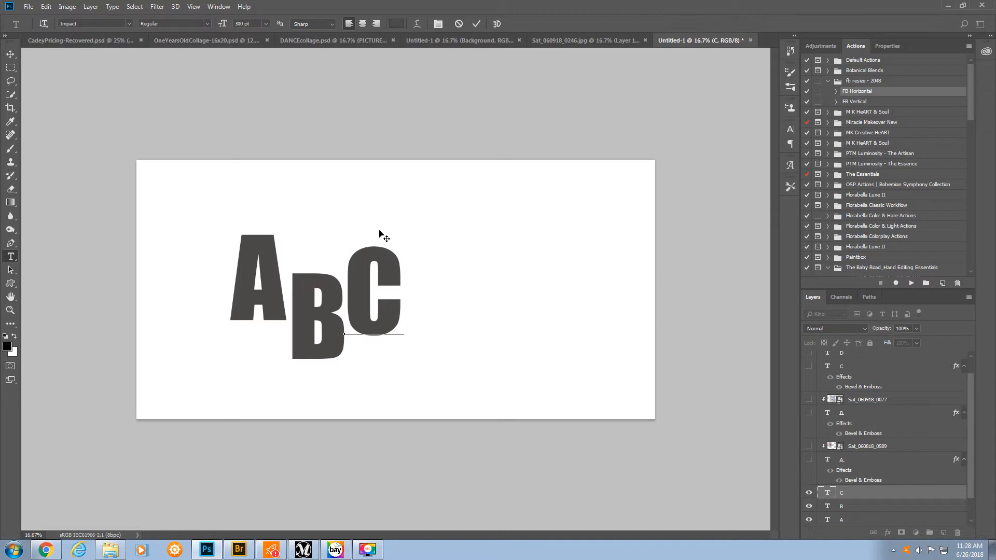
click(475, 24)
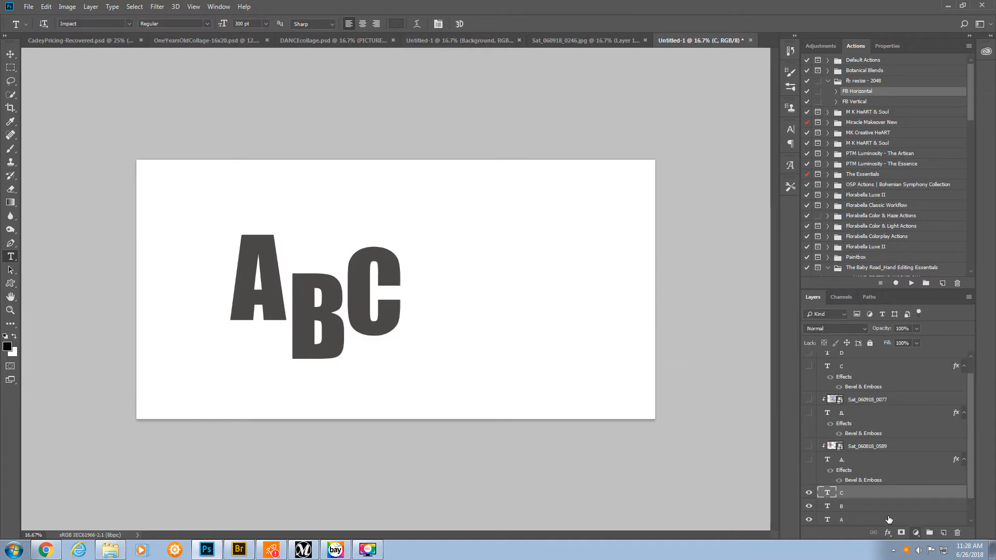
Select the new A, B and C text layers together, enlarge them to nearly the canvas height and center them on the canvas
shift+click(862, 520)
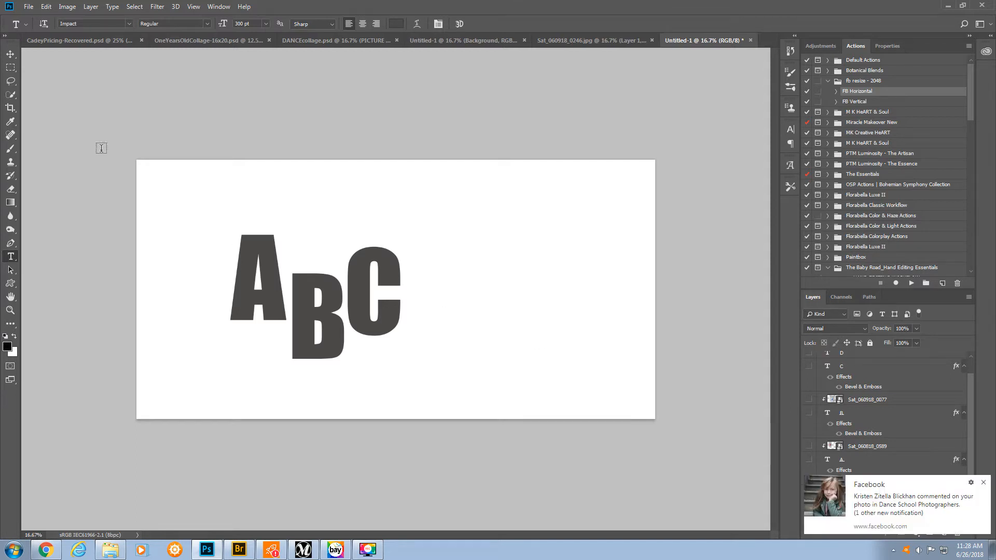
click(983, 484)
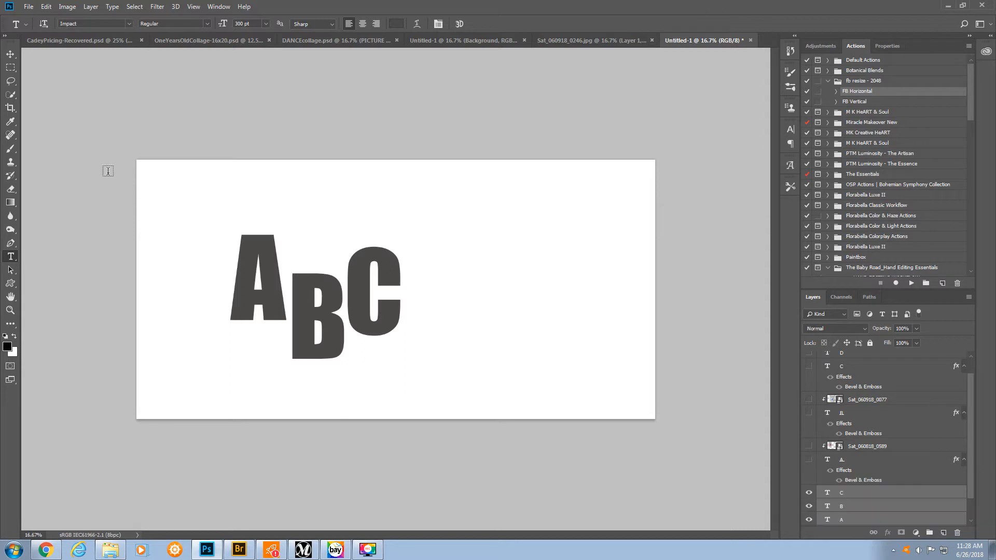
click(10, 54)
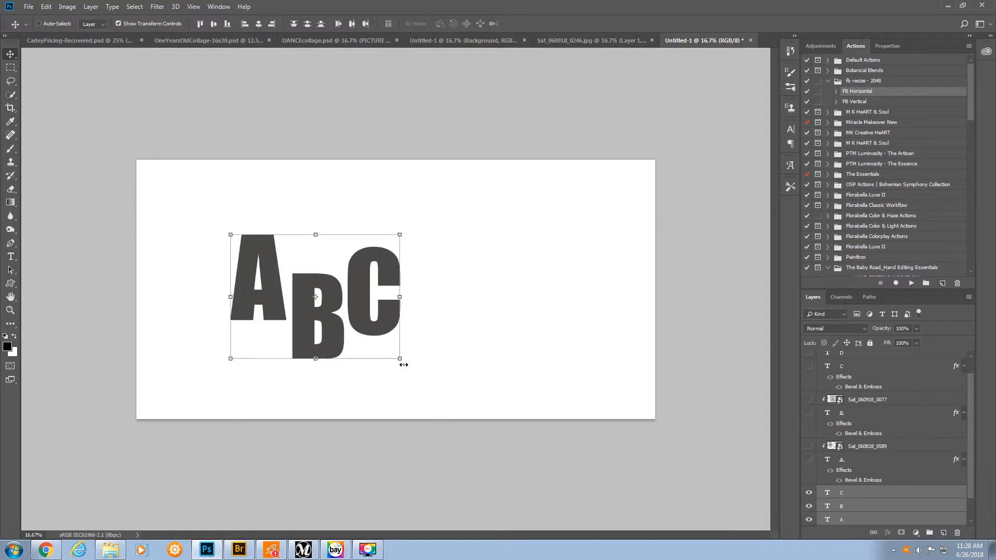
drag(398, 354, 550, 399)
drag(379, 371, 406, 321)
key(Return)
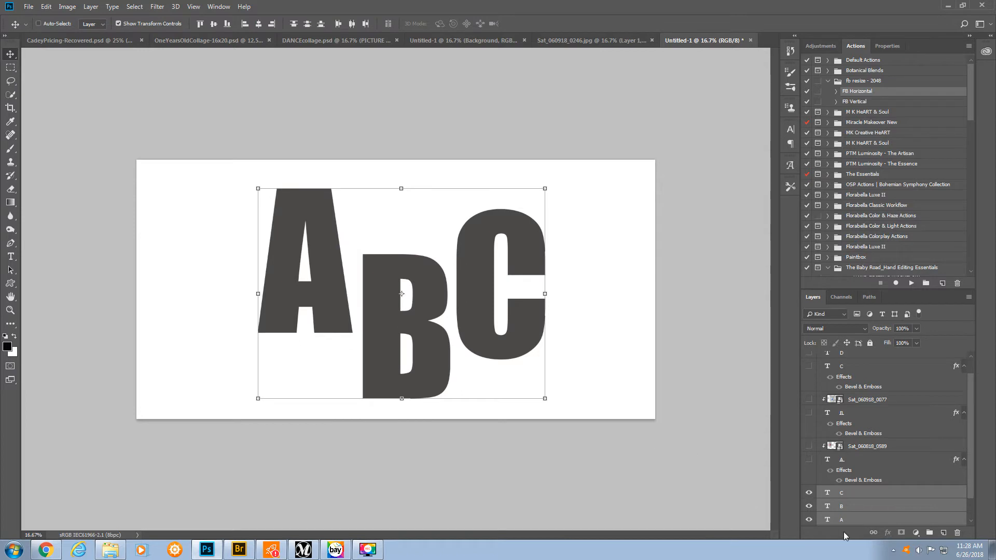
Place the photo Sat_060818_0589 as an embedded image directly above the A text layer and position it over the letter A
click(850, 519)
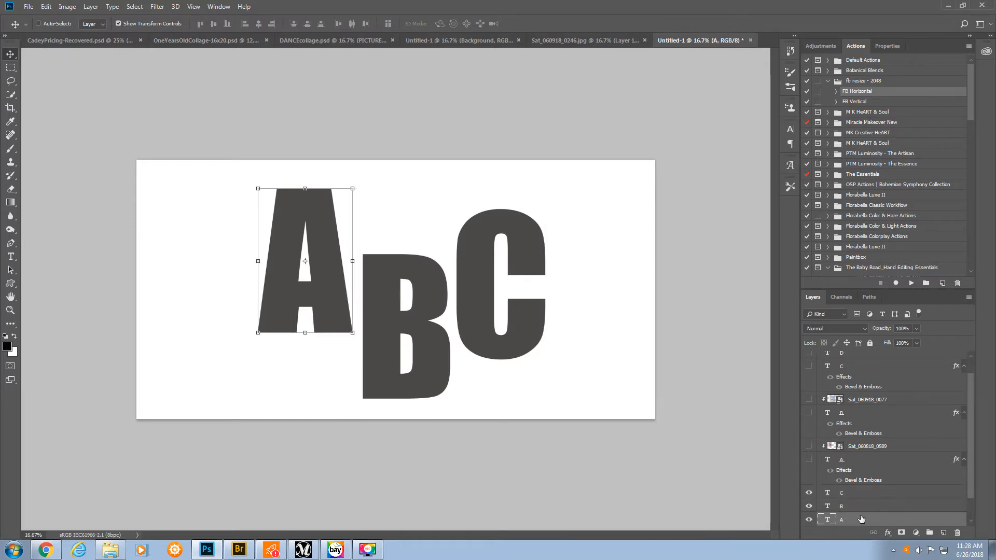
click(29, 6)
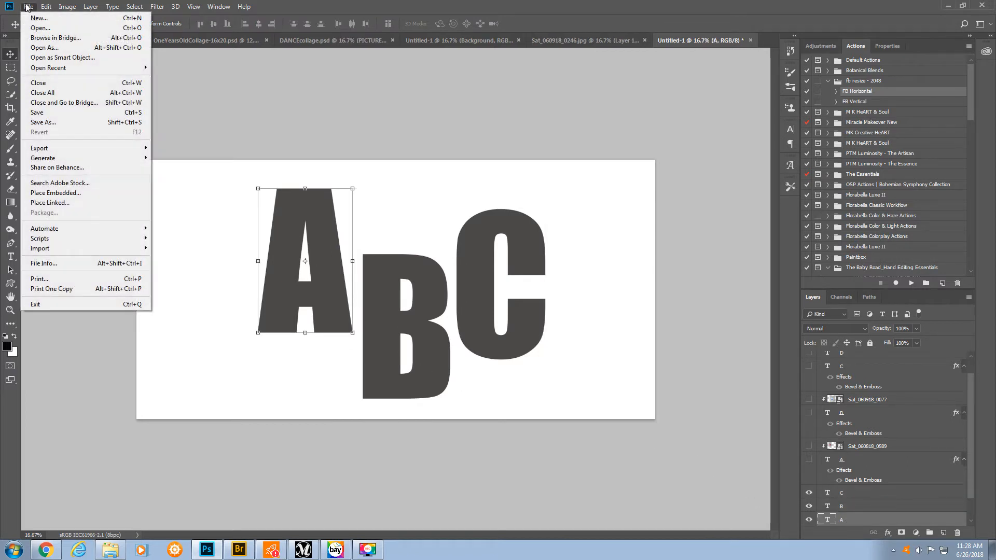
click(51, 193)
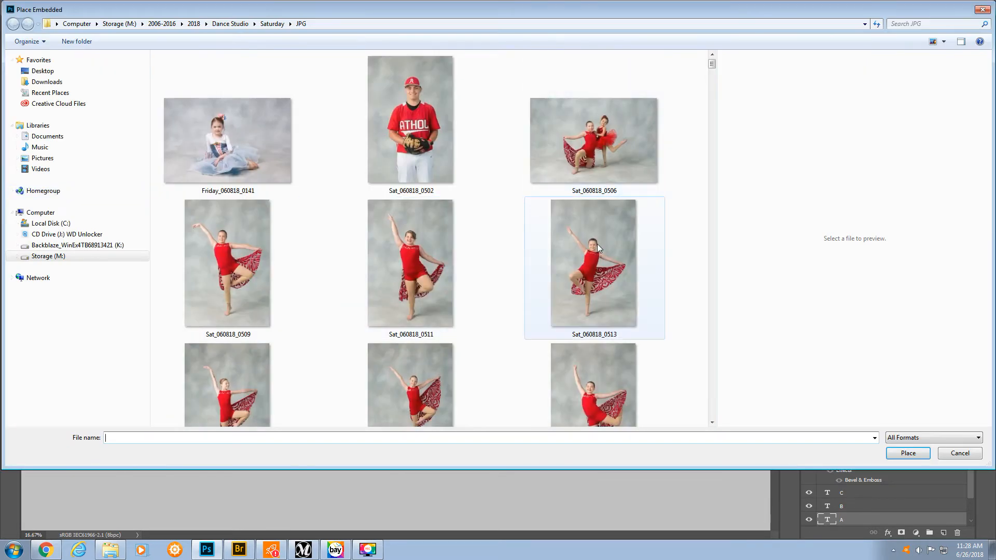
drag(709, 64, 712, 126)
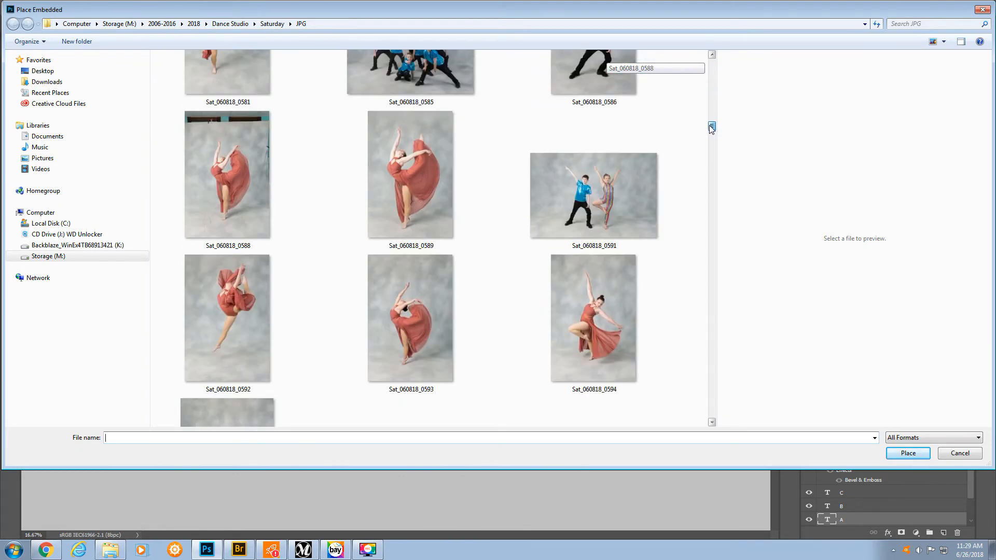
click(377, 187)
click(911, 455)
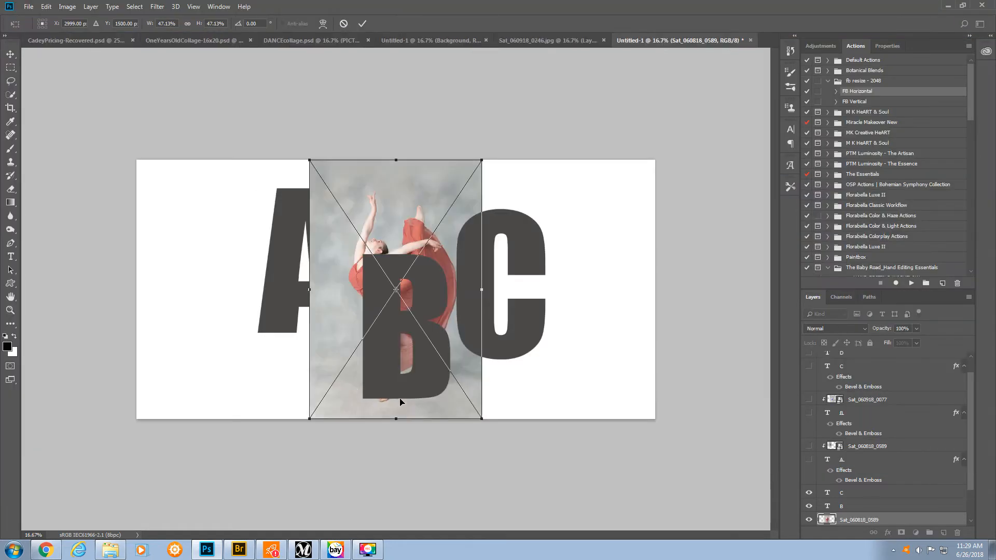
drag(351, 367, 269, 328)
key(Return)
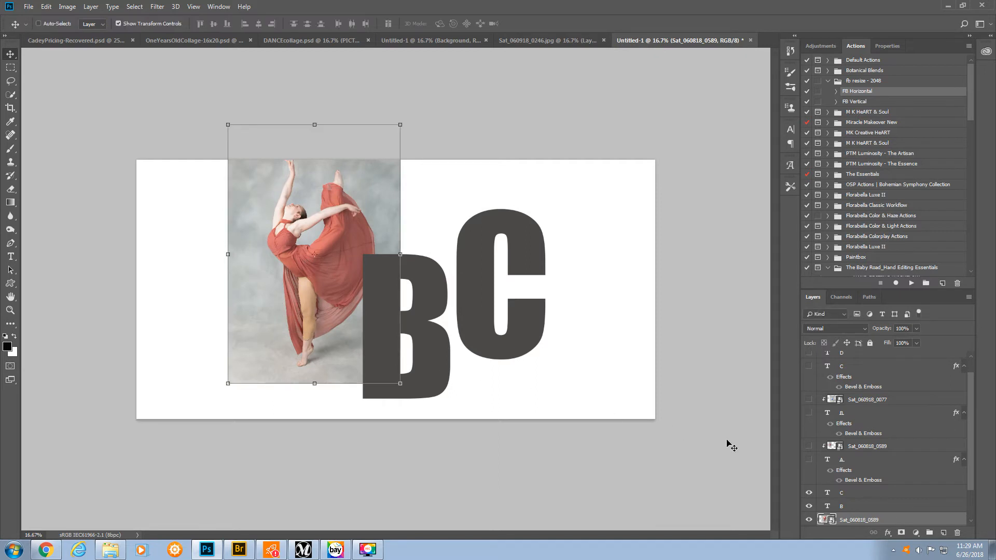
Clip the dancer photo to the A with a clipping mask, then scale it down and position it so the dancer fits the letter
right_click(906, 518)
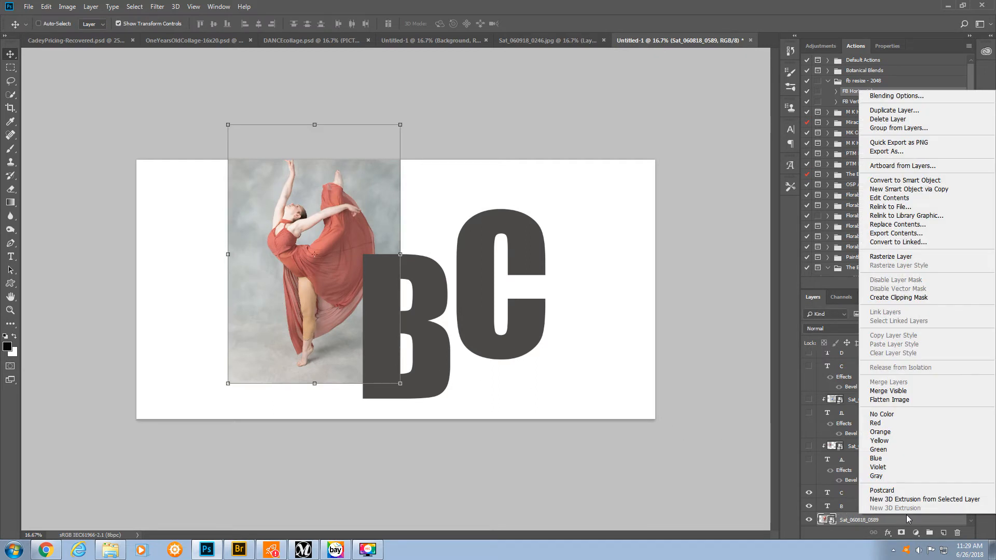
click(885, 299)
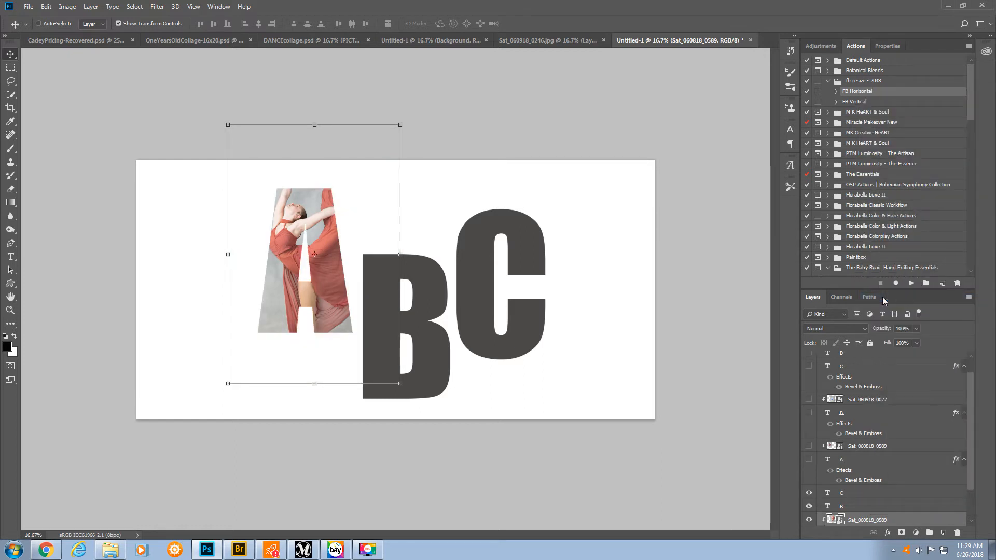
drag(402, 127, 361, 172)
drag(237, 346, 241, 339)
double_click(315, 276)
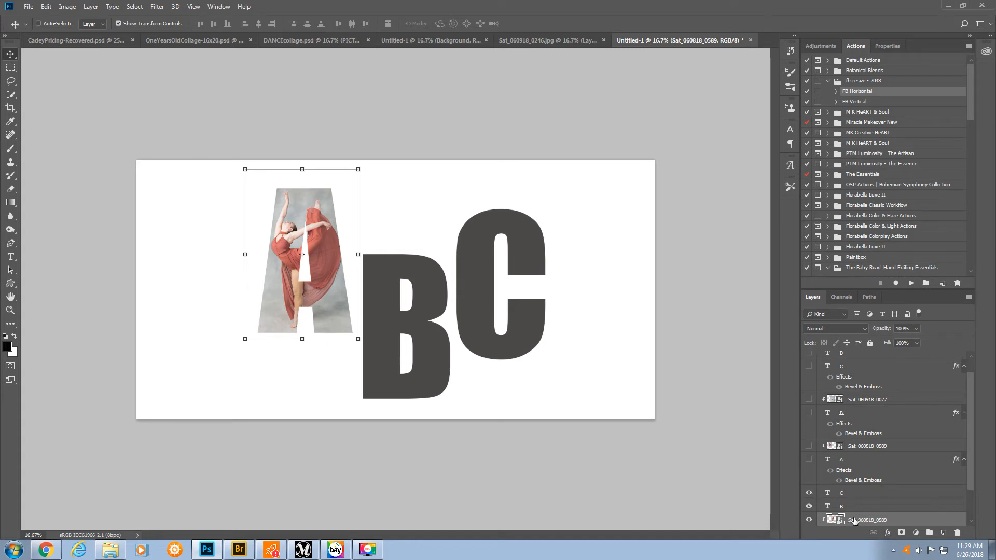
Apply a Bevel & Emboss effect to the photo-filled A's text layer, using a smooth Inner Bevel of 8 px
scroll(863, 520, down, 1)
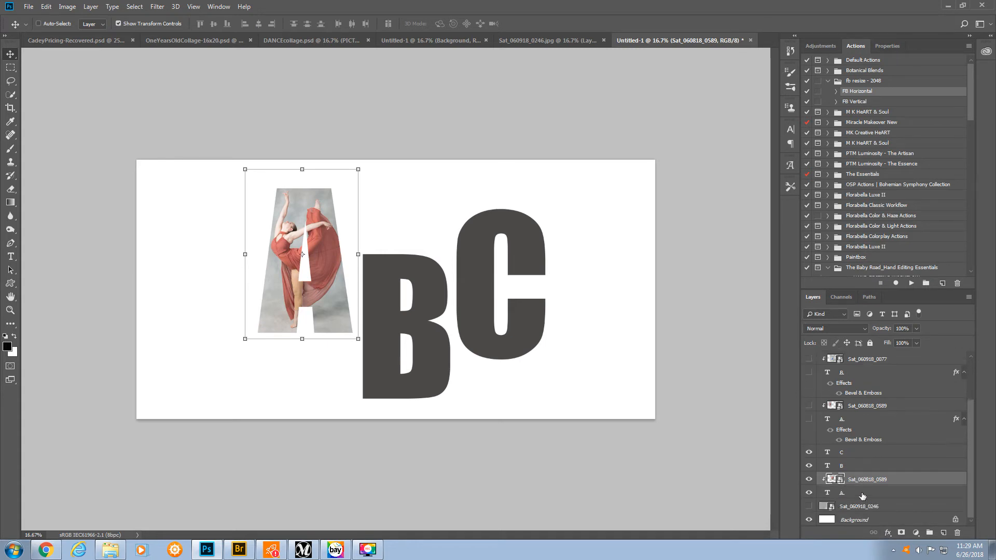
click(862, 493)
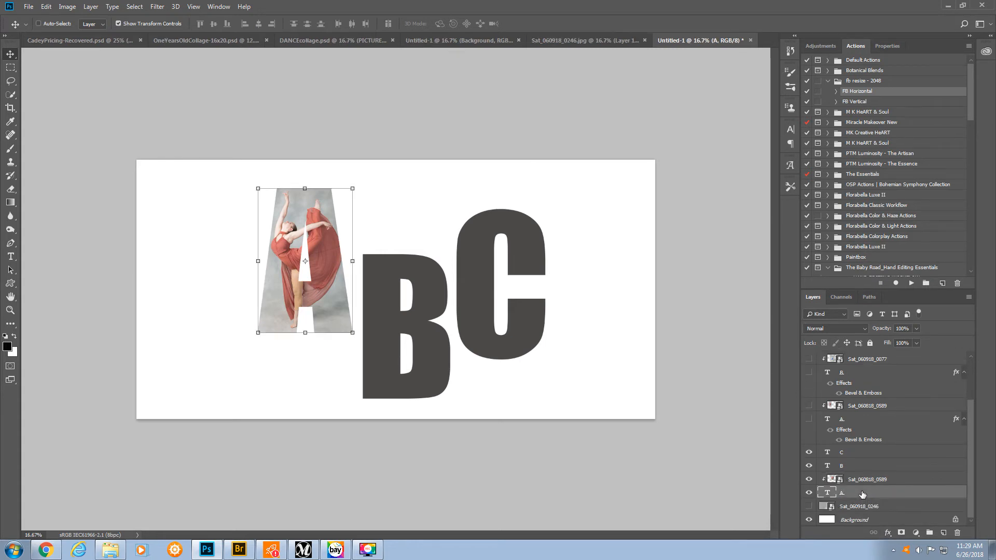
click(888, 534)
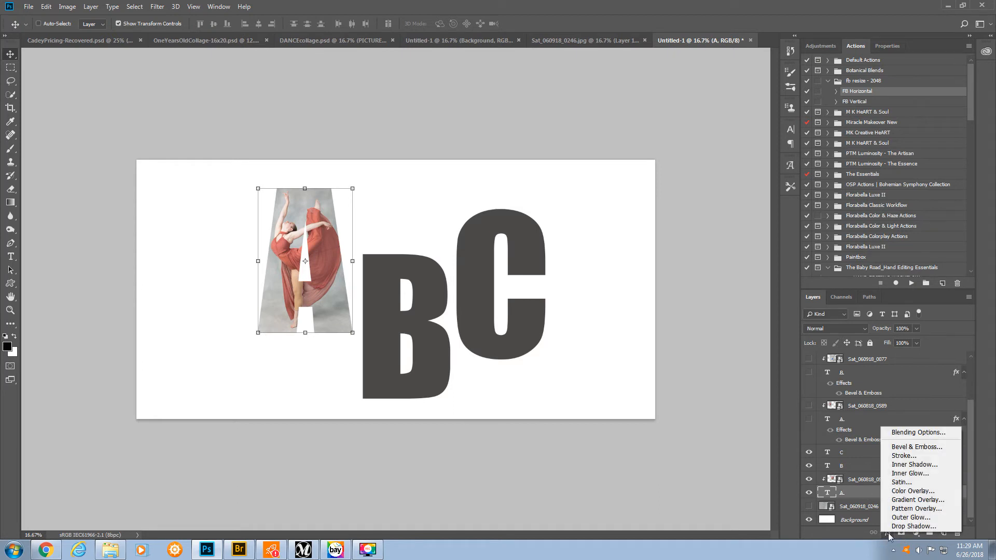
click(901, 448)
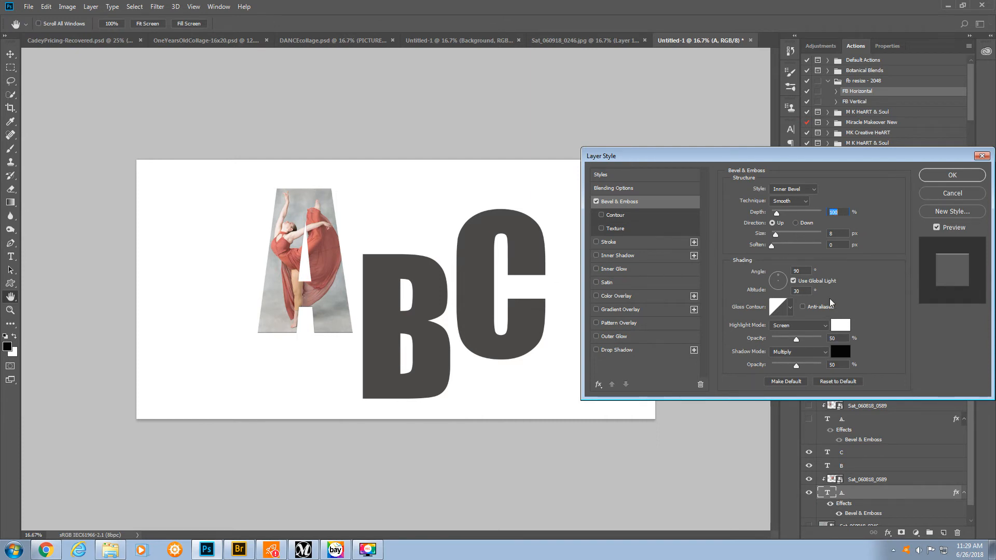
click(951, 176)
scroll(889, 433, down, 1)
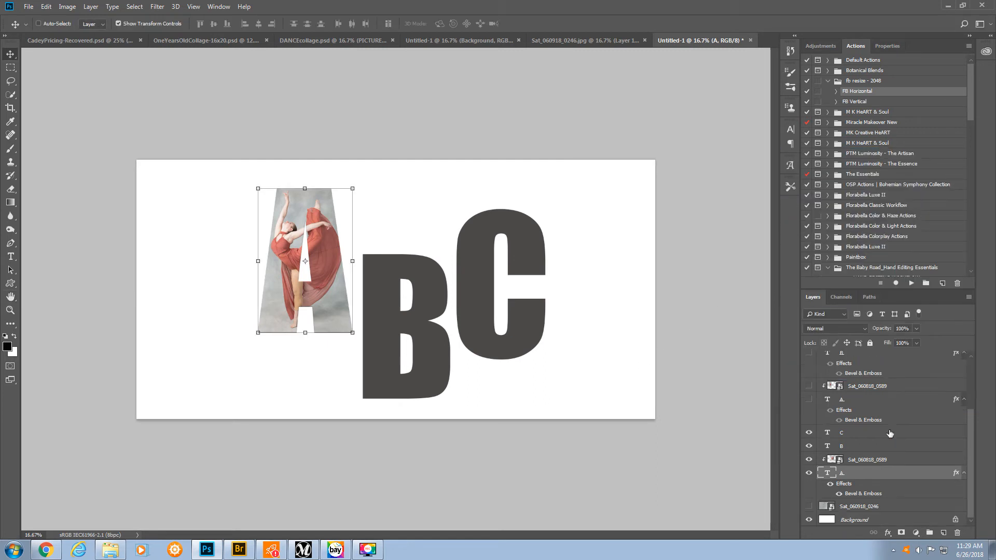
click(883, 520)
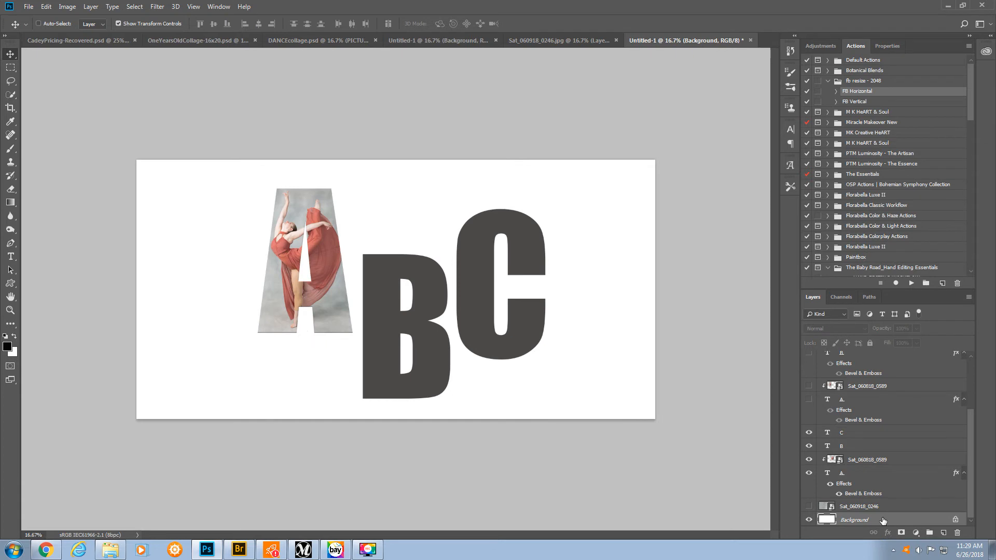
click(30, 7)
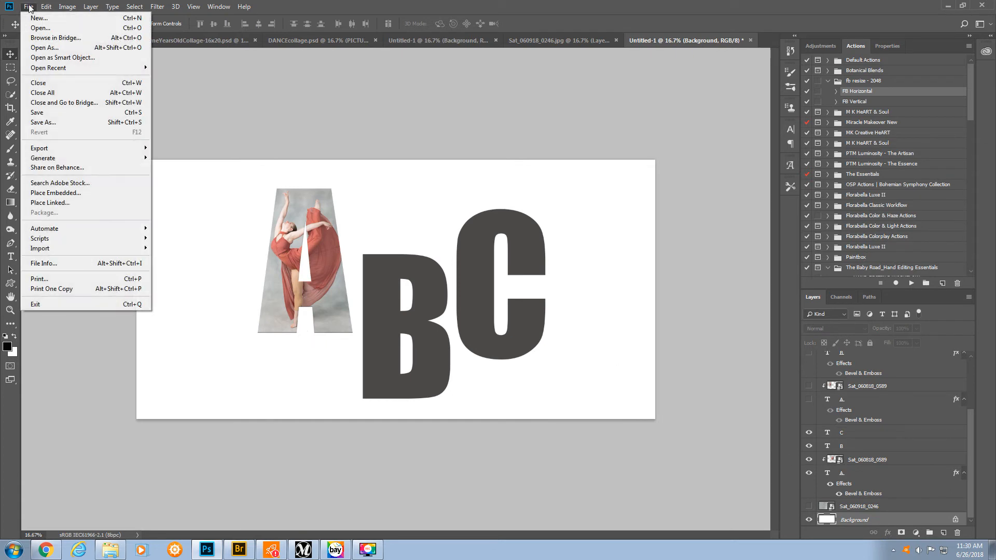
click(56, 193)
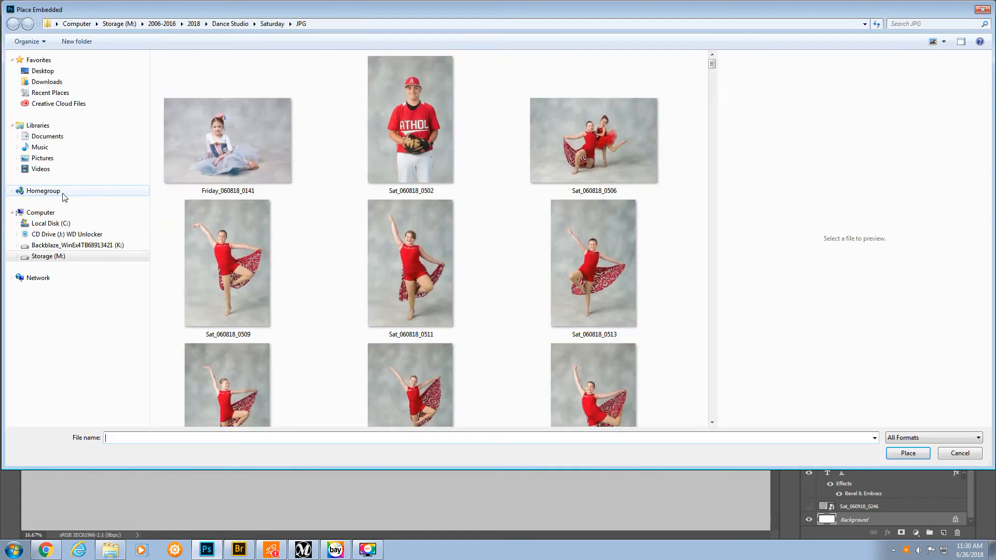
click(974, 458)
Show the Sat_060918_0246 photo layer behind the letters and select it
click(809, 507)
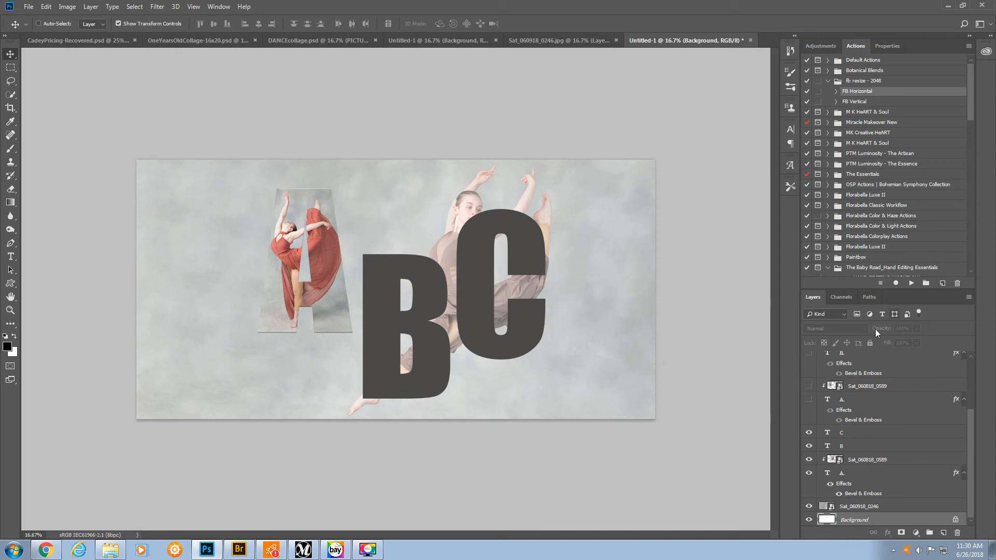
click(880, 508)
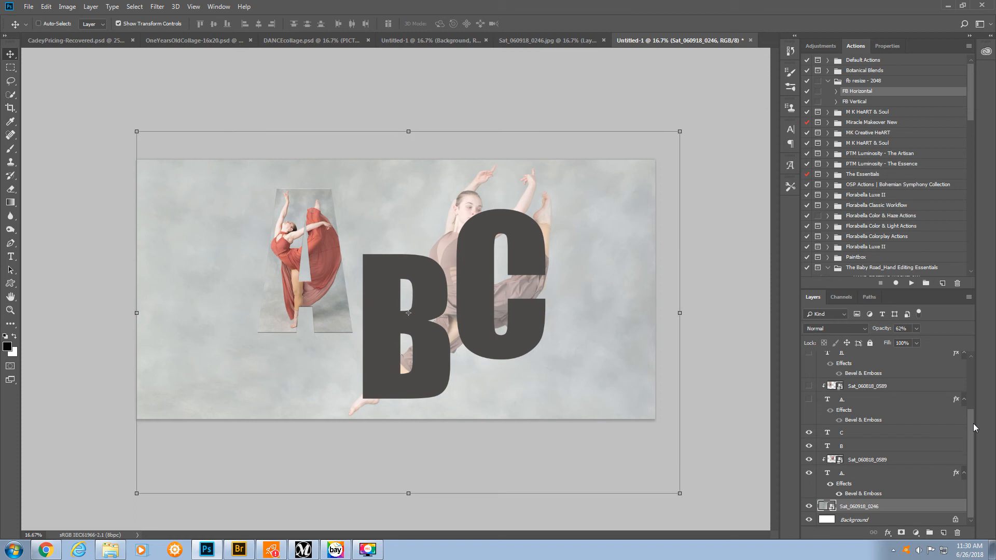
Move the letter C down and slightly right beside the B, and shift the A together with its clipped photo slightly up and left
click(884, 432)
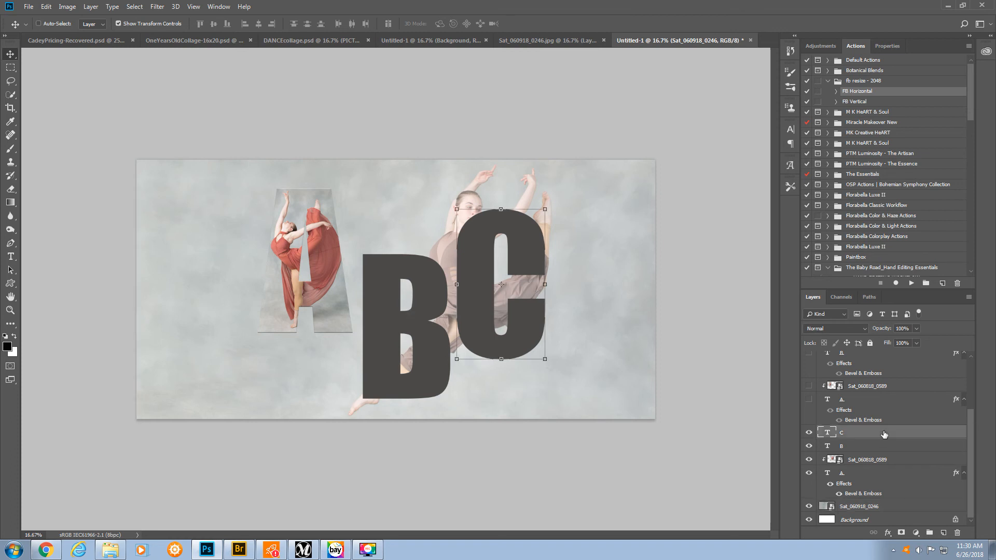
drag(519, 326, 539, 356)
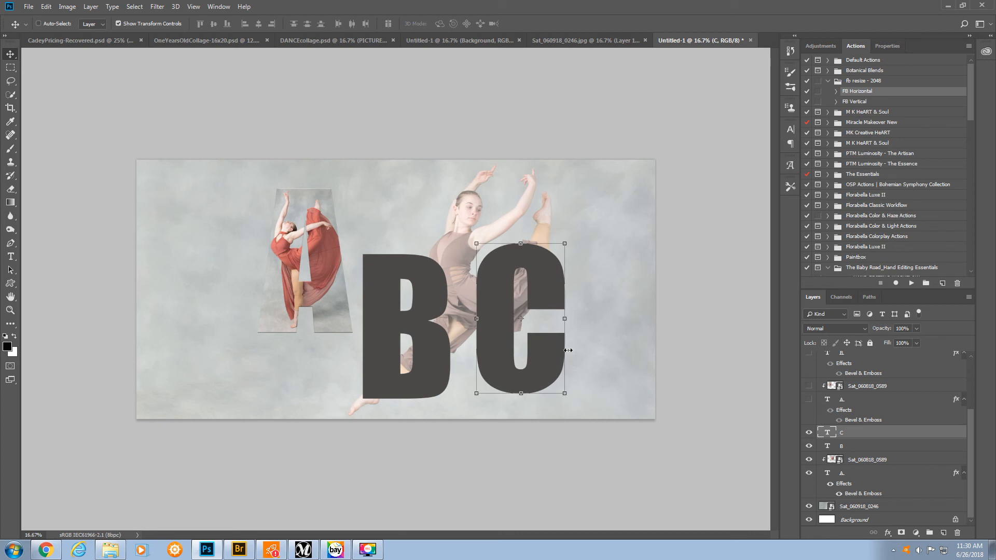
click(862, 461)
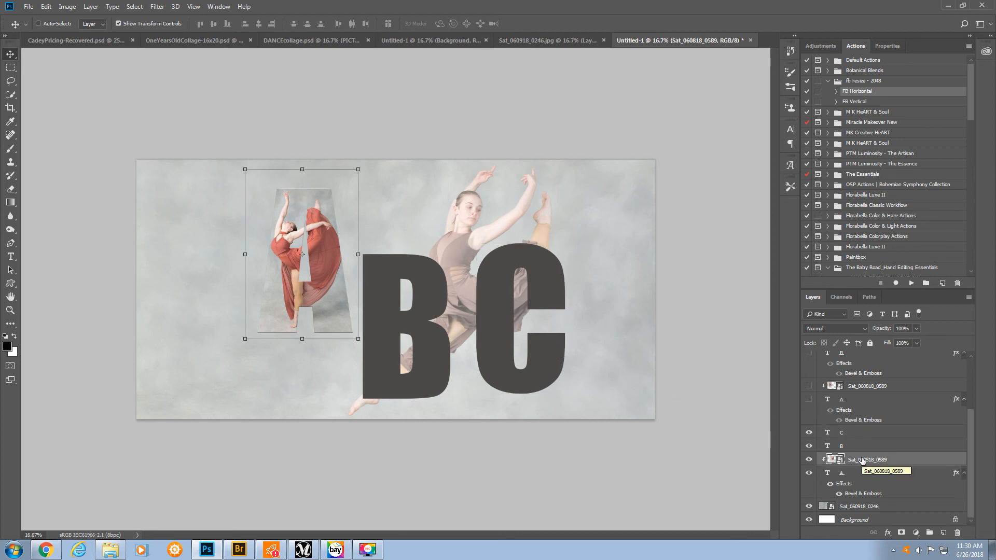
shift+click(860, 474)
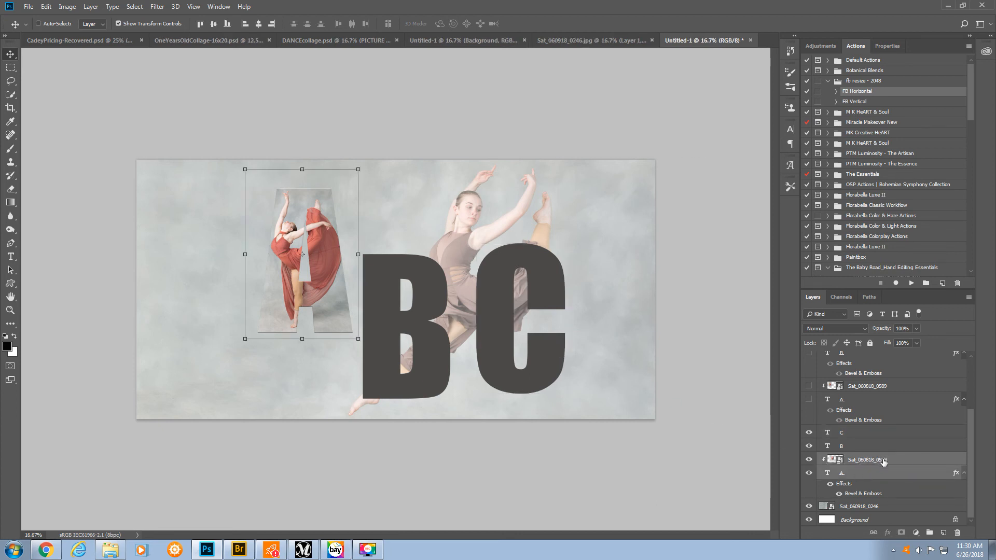
drag(321, 288, 310, 279)
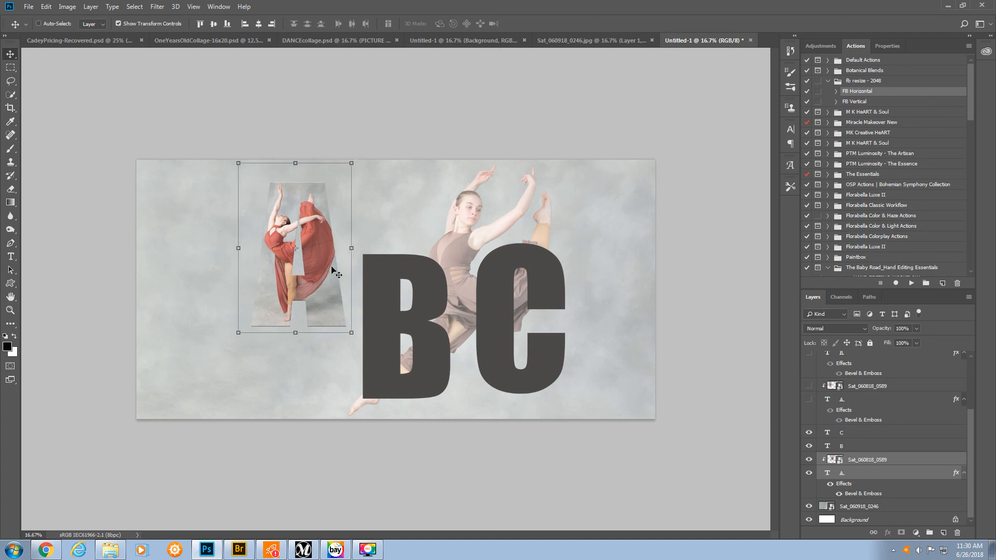
Select the Background layer and switch to the other open Untitled-1 document to view the finished seven-letter dance collage
click(877, 520)
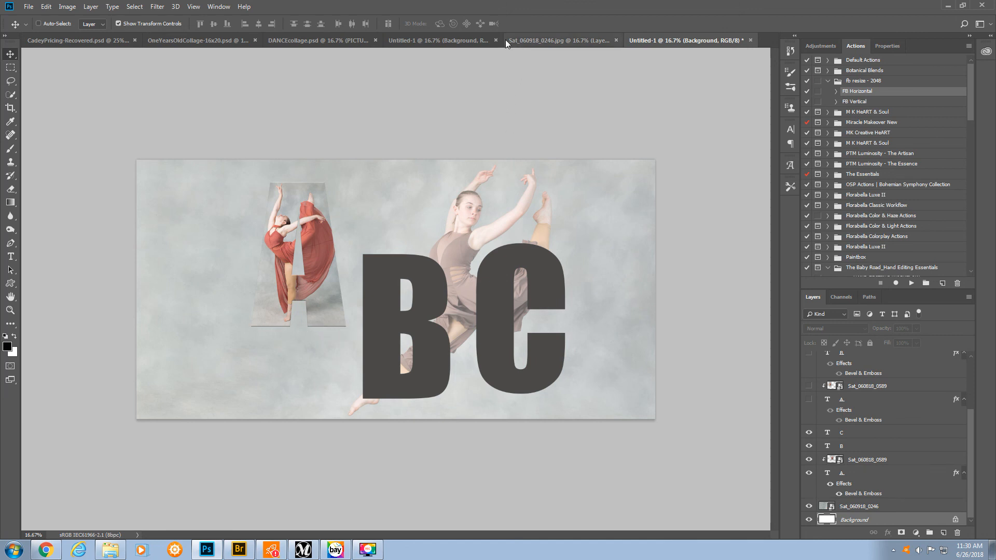
click(417, 40)
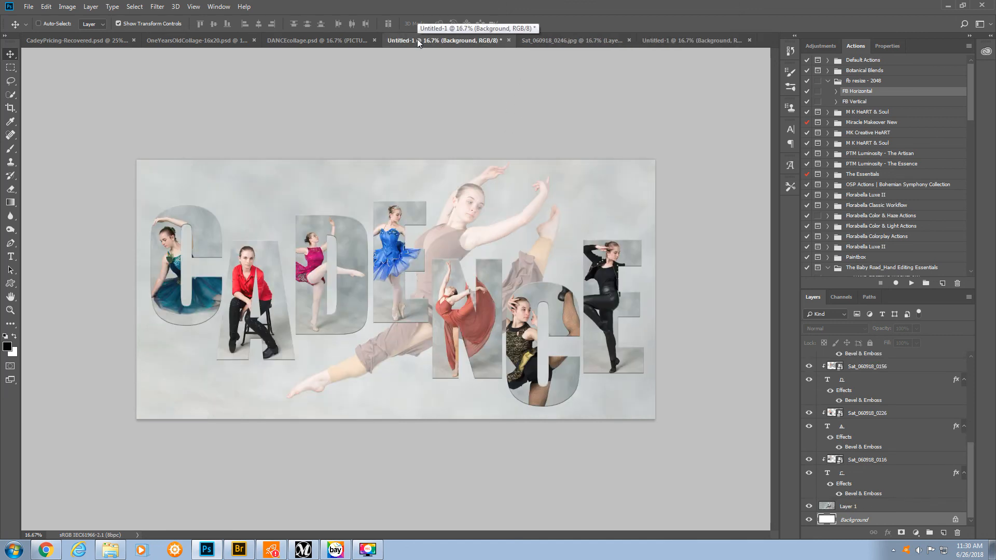